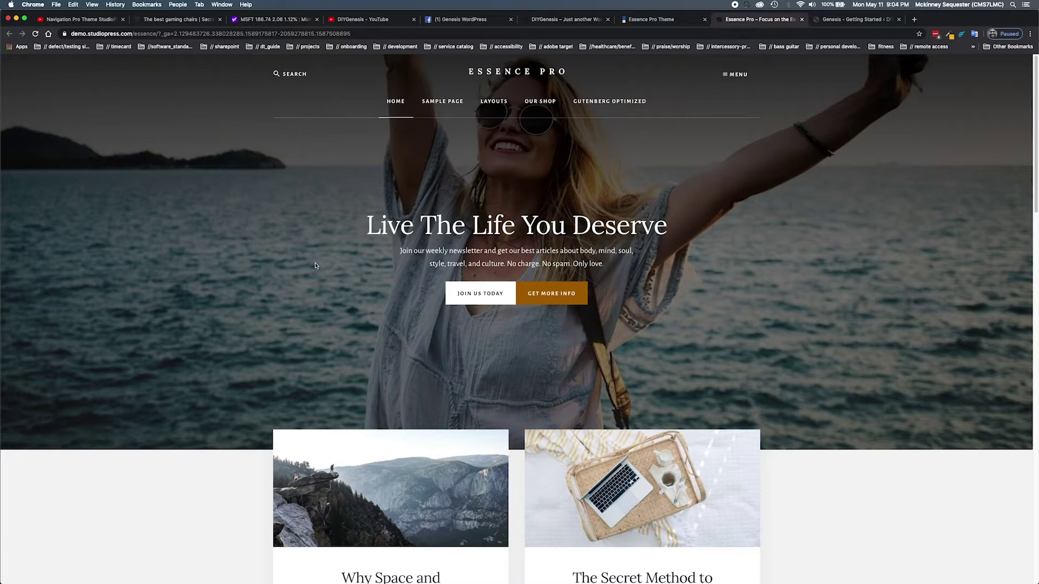
# Run Essence Pro's Set Up Your Website to install plugins and demo content, then view the homepage.
pyautogui.click(642, 25)
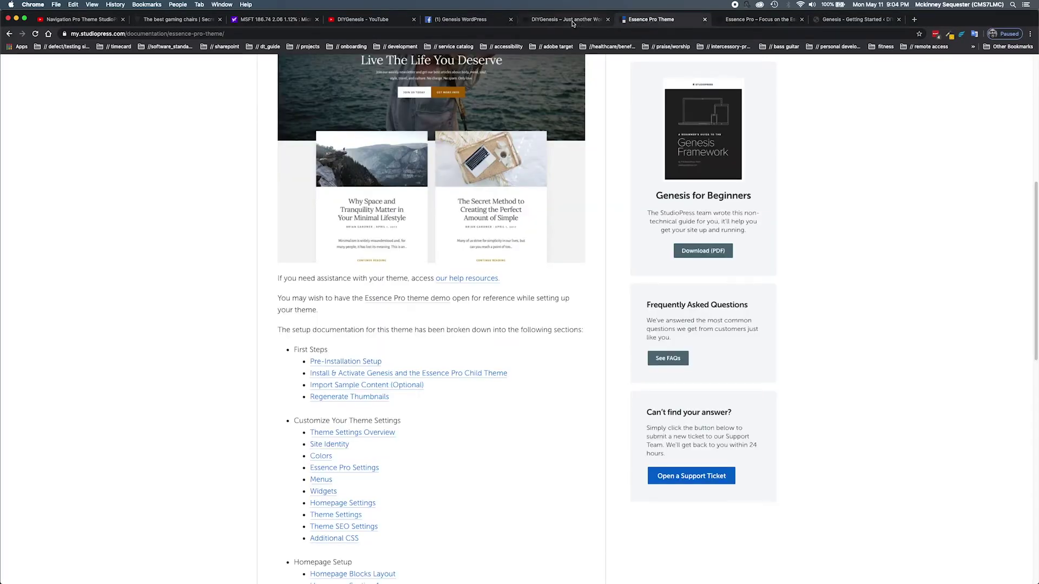
pyautogui.click(757, 20)
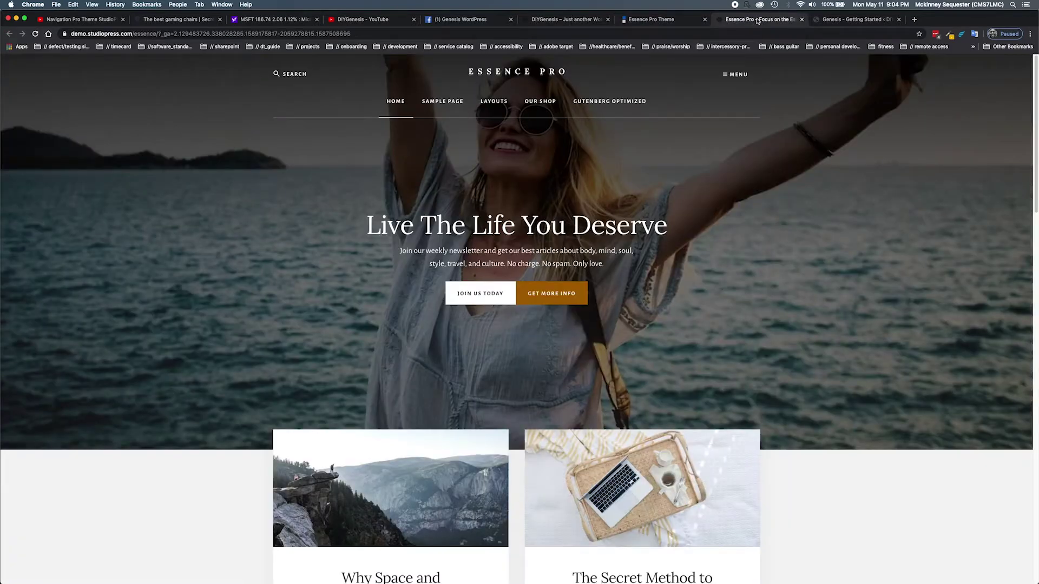
pyautogui.click(830, 25)
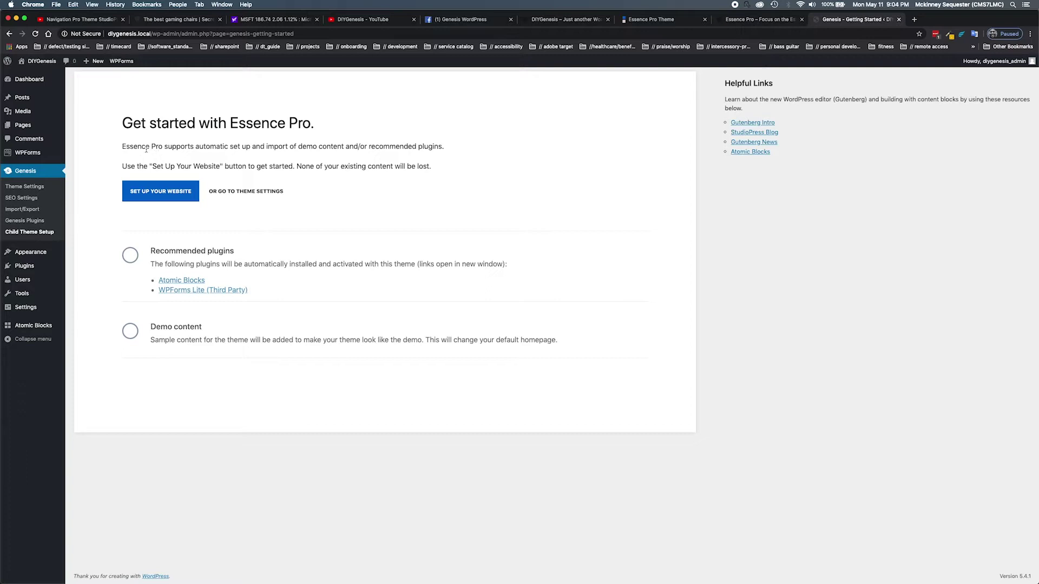
pyautogui.click(165, 195)
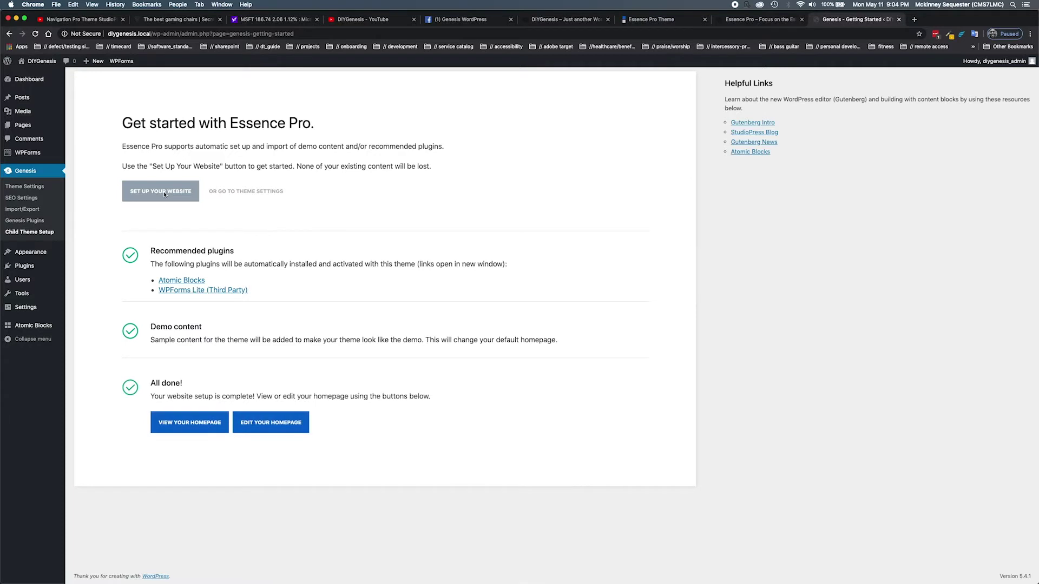
pyautogui.click(183, 425)
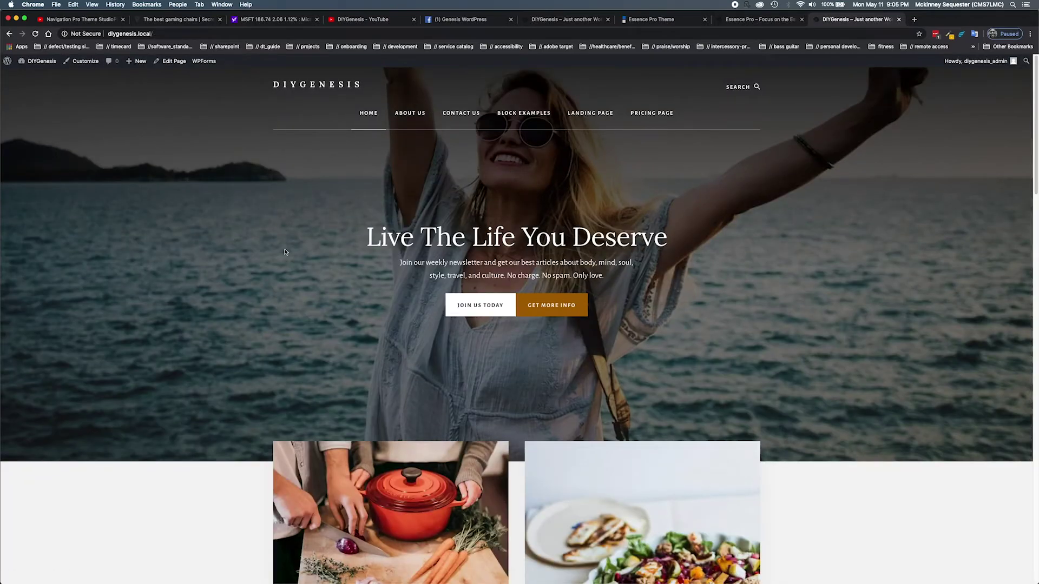
pyautogui.scroll(-3, 286, 252)
pyautogui.scroll(3, 285, 251)
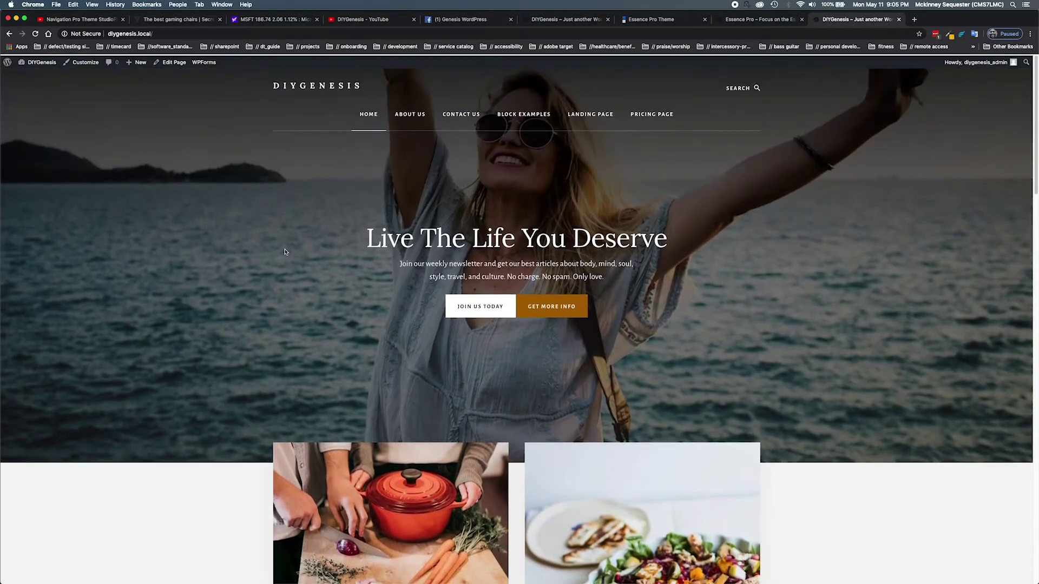
pyautogui.scroll(-7, 285, 252)
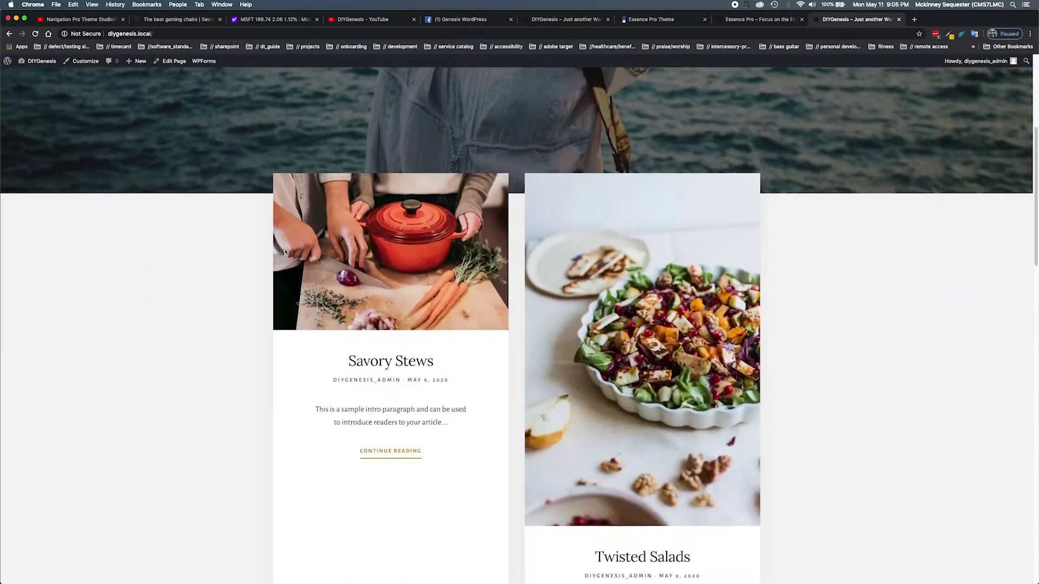
pyautogui.scroll(-12, 285, 253)
pyautogui.scroll(-6, 284, 254)
pyautogui.scroll(-4, 285, 253)
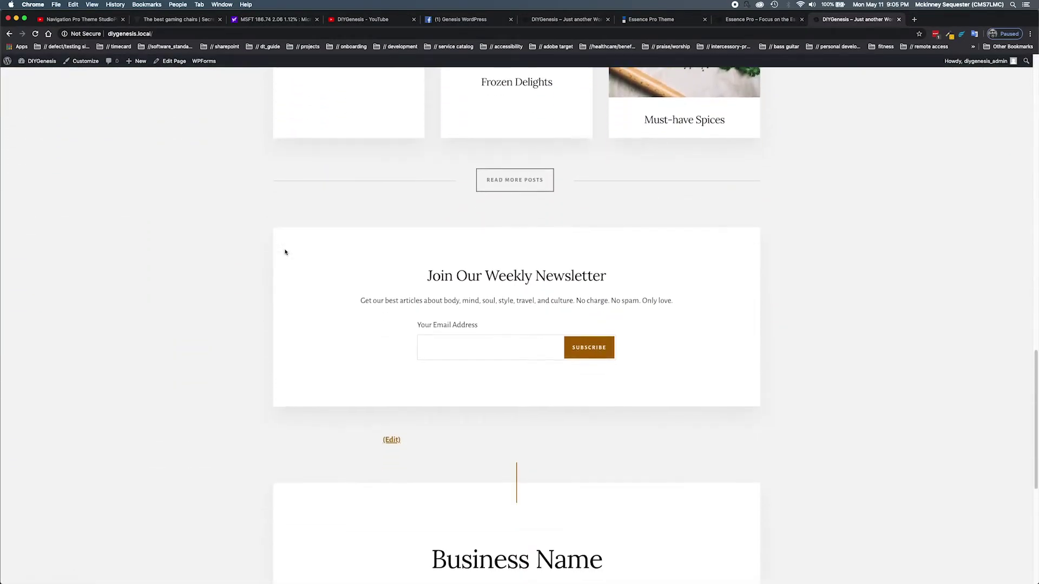
pyautogui.scroll(-5, 285, 252)
pyautogui.scroll(8, 285, 251)
pyautogui.scroll(6, 285, 252)
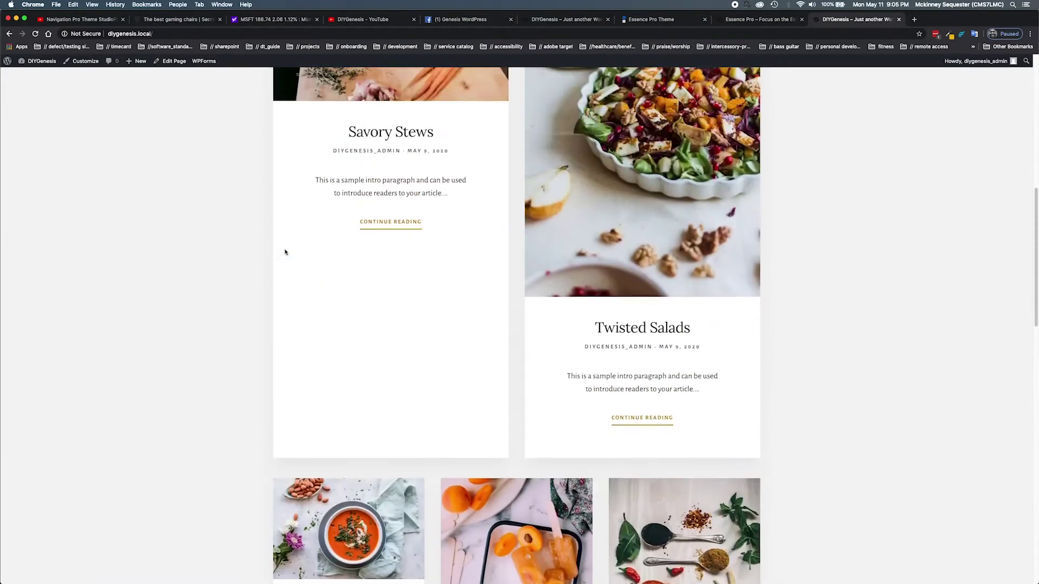
pyautogui.scroll(6, 285, 252)
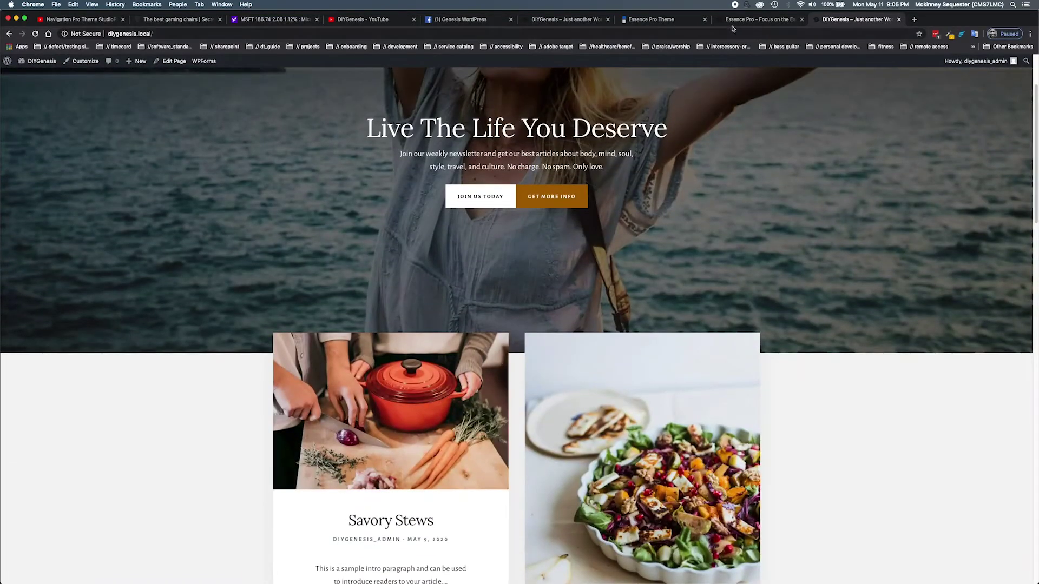
# Compare the homepage with the Essence Pro demo and open the DIYGenesis dashboard in a new tab.
pyautogui.click(738, 19)
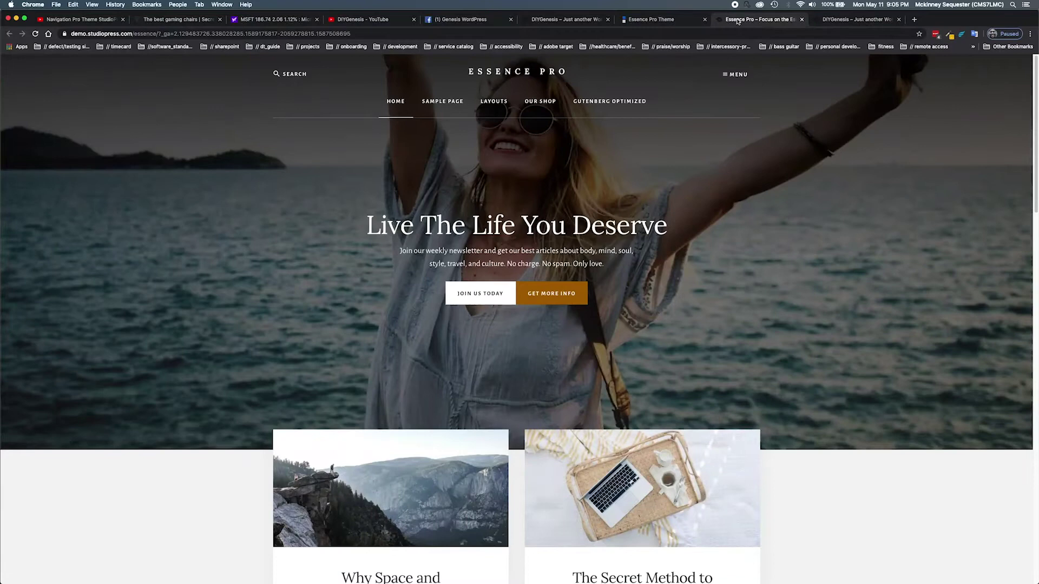
pyautogui.click(831, 23)
pyautogui.moveTo(40, 61)
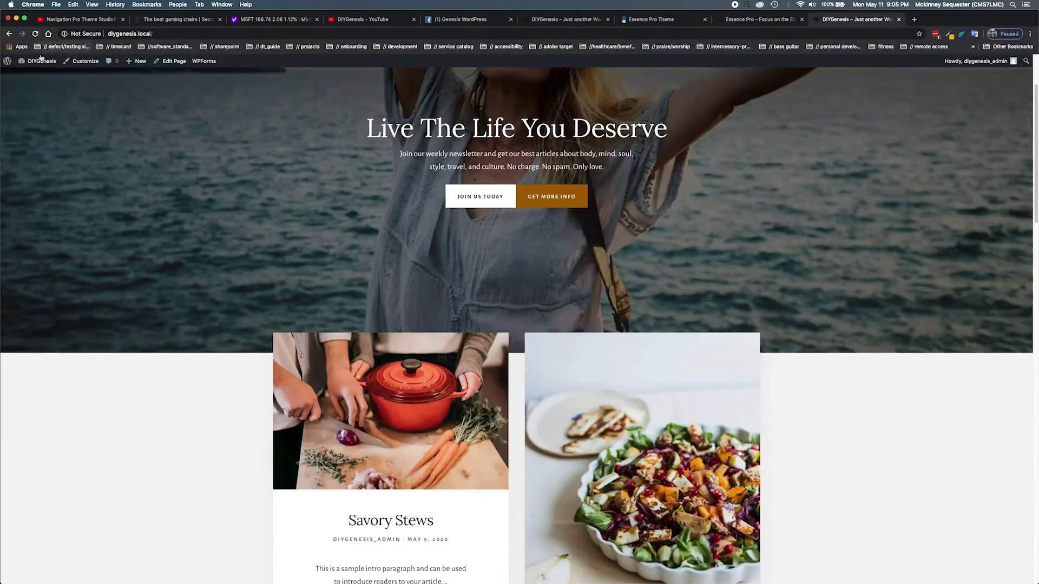
pyautogui.rightClick(33, 76)
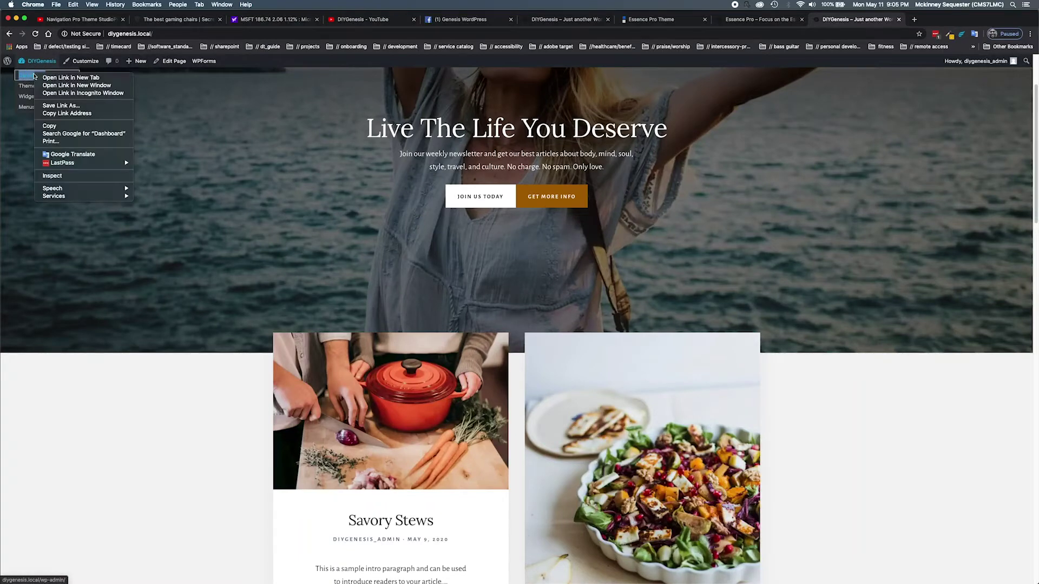
pyautogui.click(49, 81)
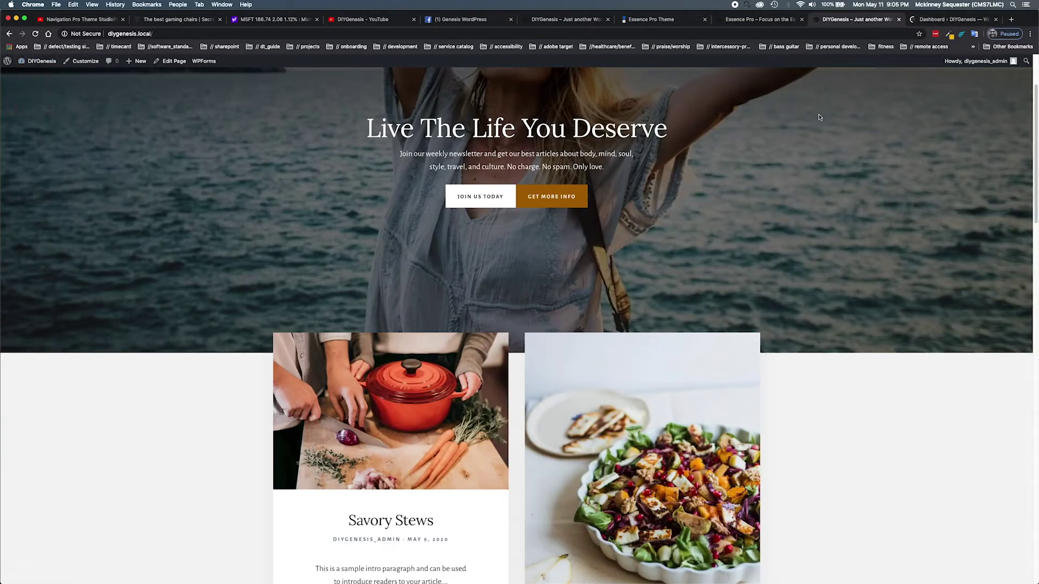
# Add a new page from the dashboard, dismiss the block editor welcome, and title it 'Blog'.
pyautogui.click(952, 20)
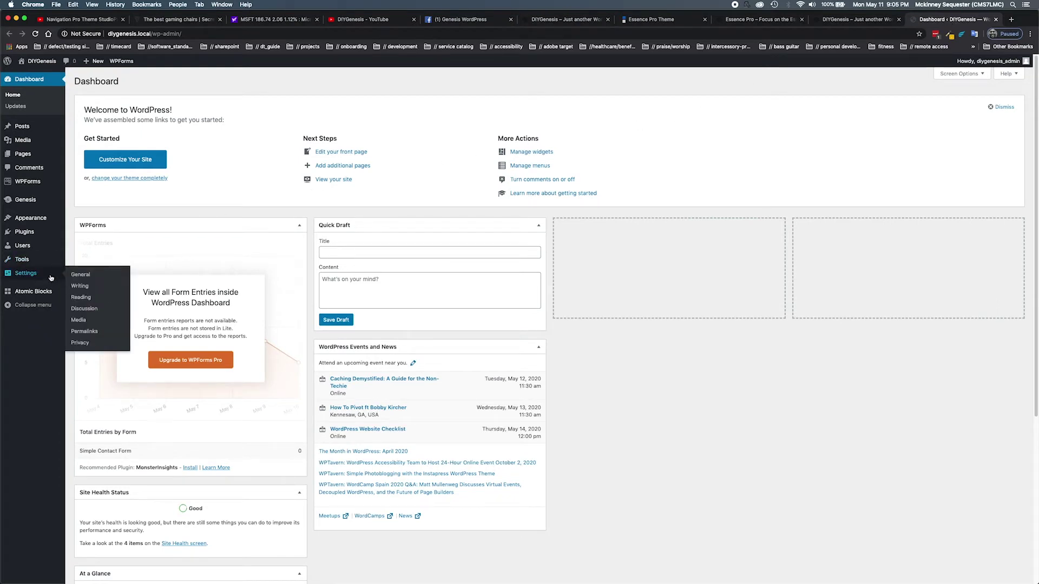
pyautogui.moveTo(24, 154)
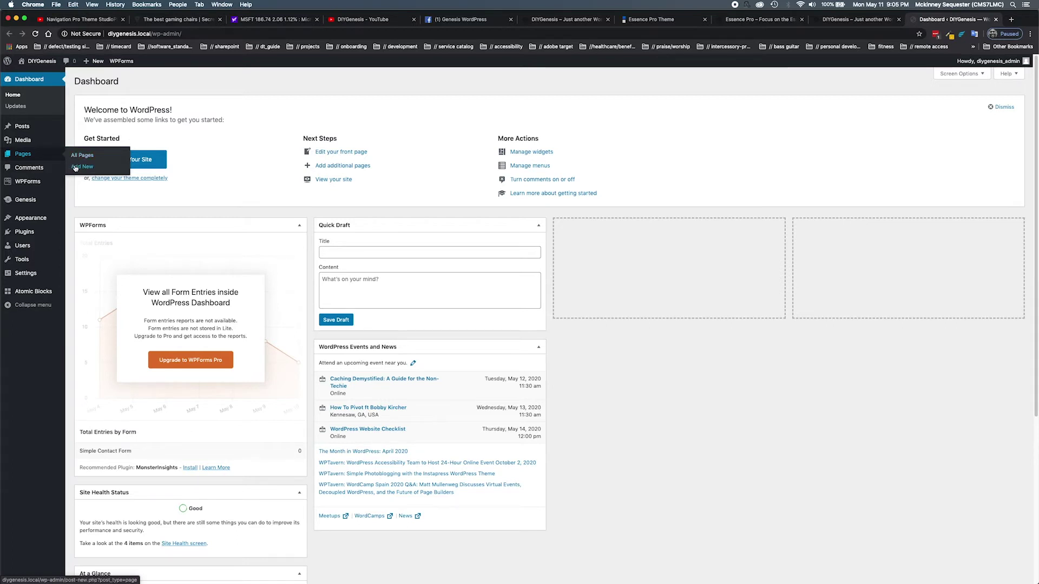
pyautogui.click(79, 169)
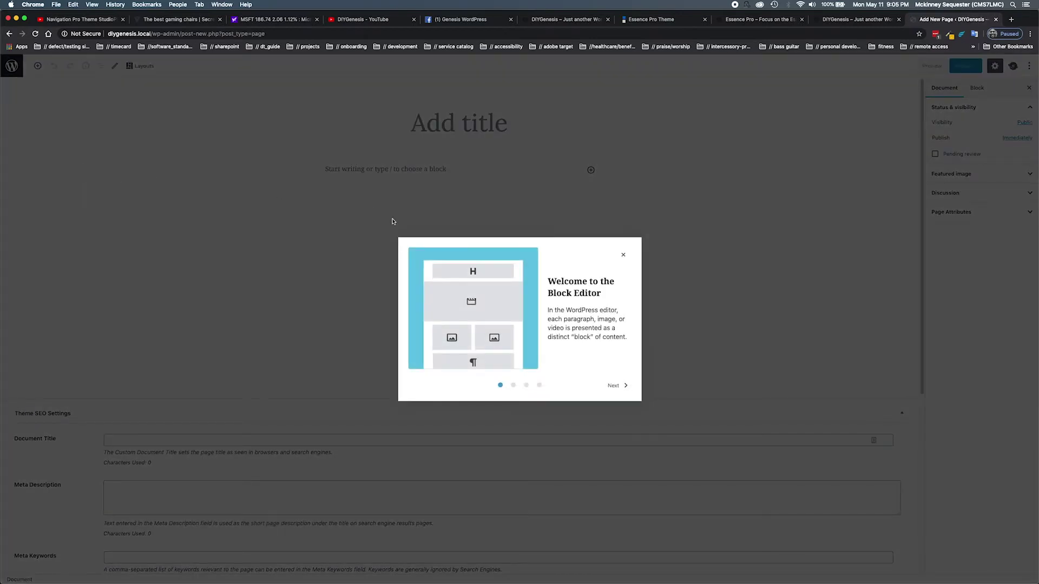
pyautogui.click(457, 129)
pyautogui.click(448, 123)
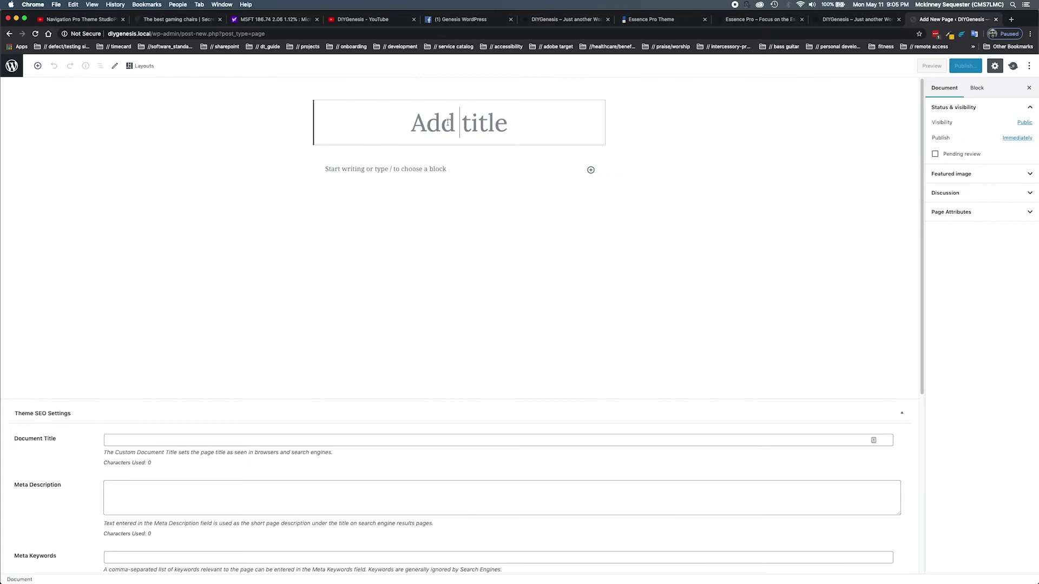
pyautogui.write('Blog')
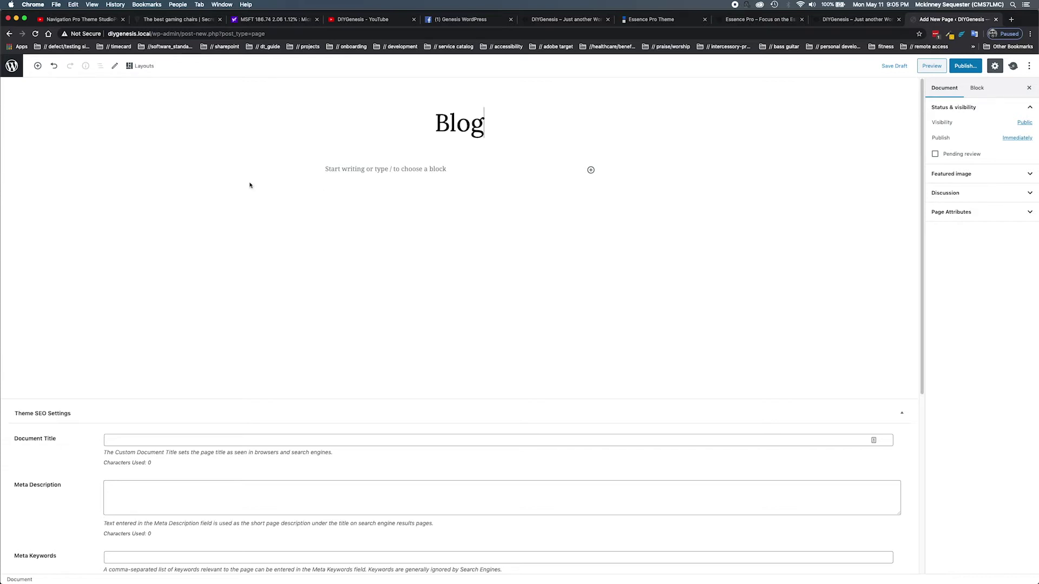
# Insert an Atomic Blocks Post and Page Grid block into the Blog page.
pyautogui.click(39, 69)
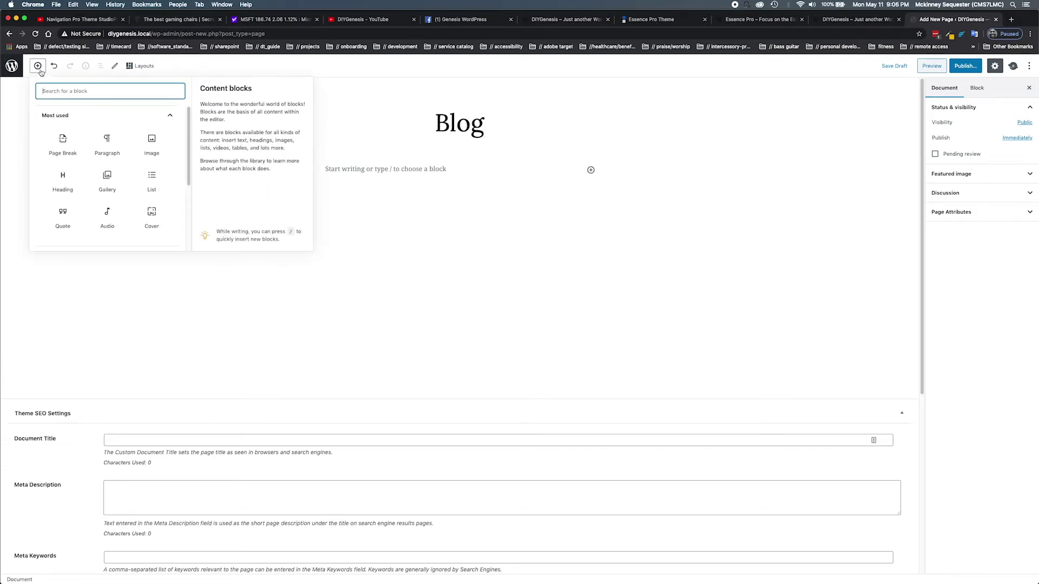
pyautogui.scroll(-3, 94, 135)
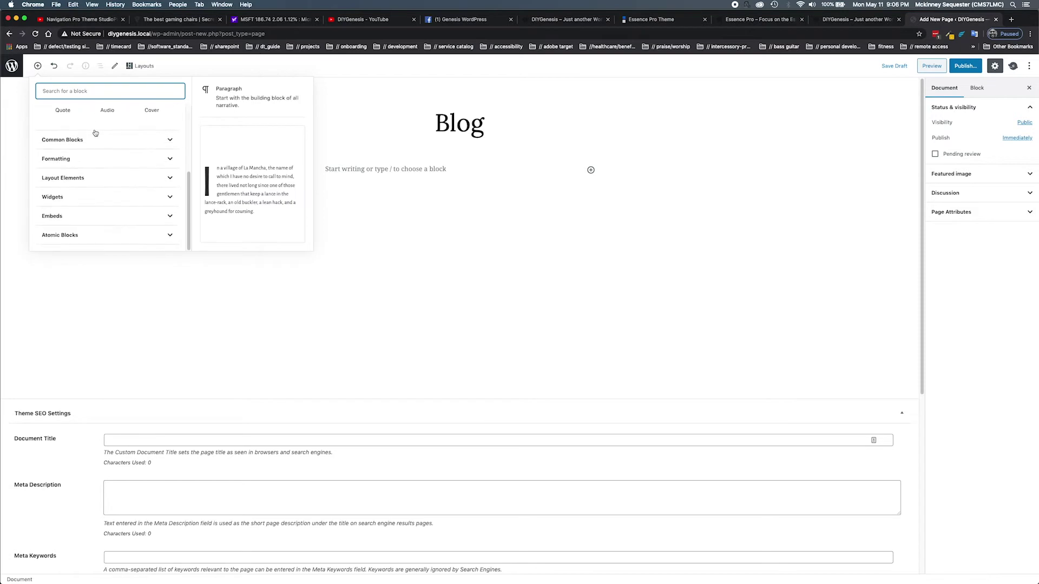
pyautogui.click(90, 234)
pyautogui.scroll(-2, 103, 185)
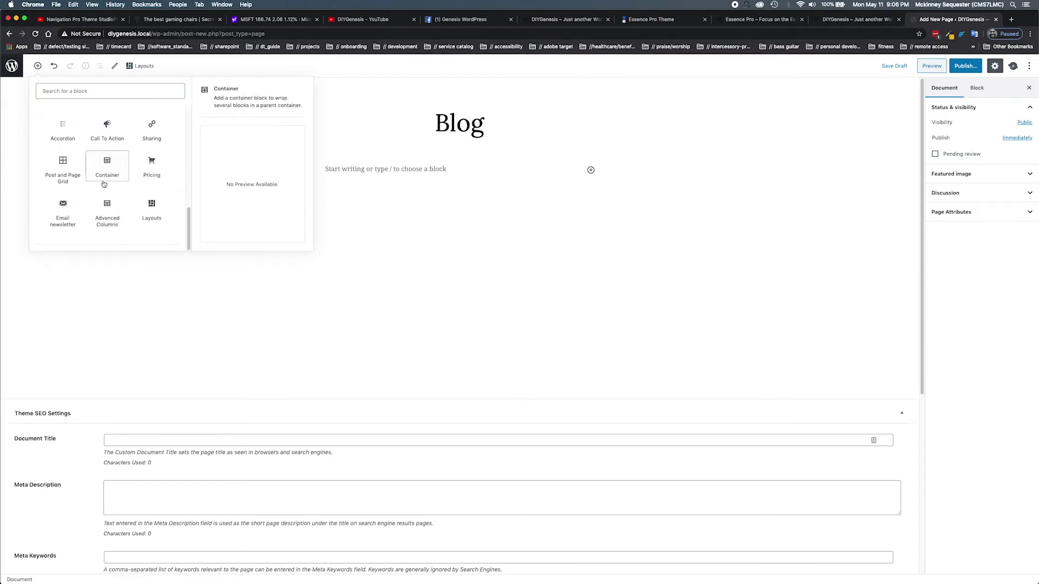
pyautogui.click(62, 163)
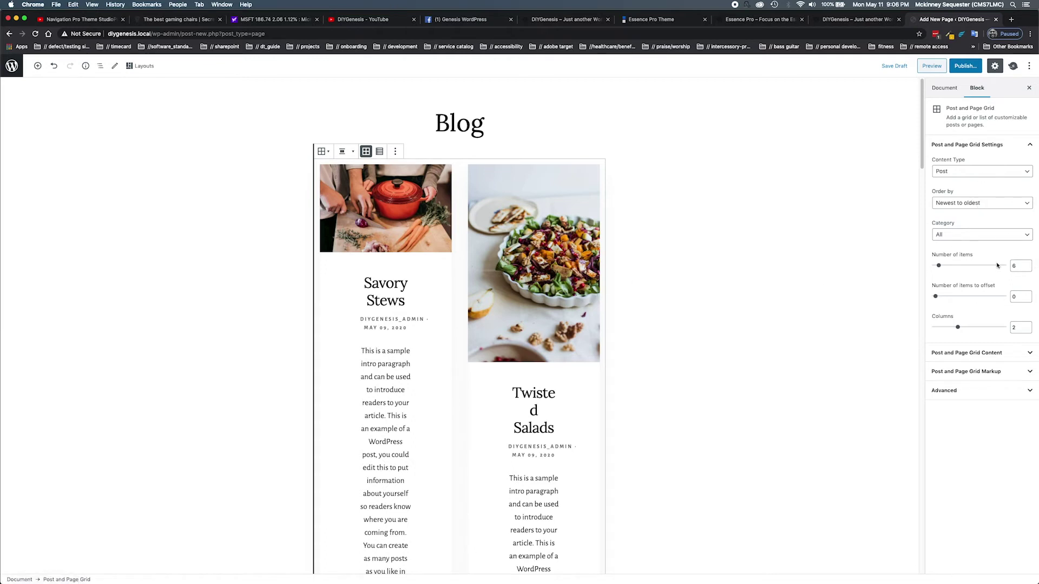
# In Post and Page Grid Content, switch off Display Title and leave Display Author and Display Date on.
pyautogui.click(980, 355)
pyautogui.scroll(-1, 980, 355)
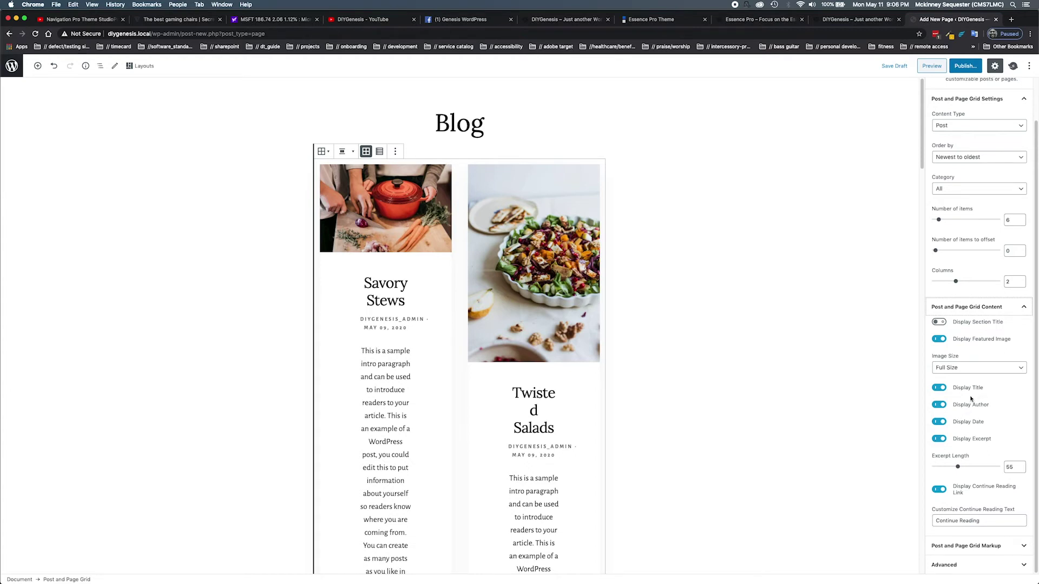
pyautogui.click(940, 388)
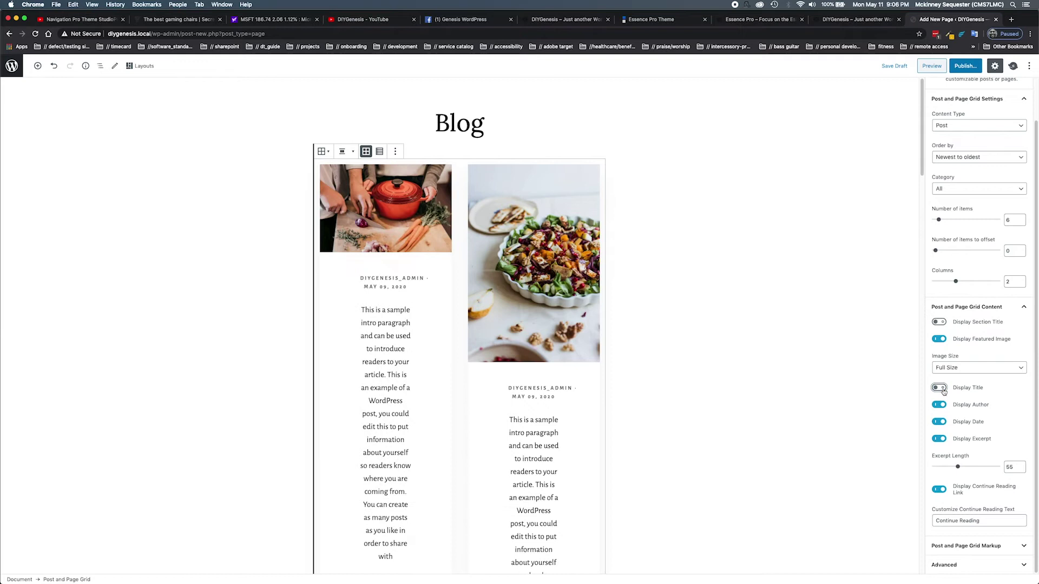
pyautogui.click(940, 388)
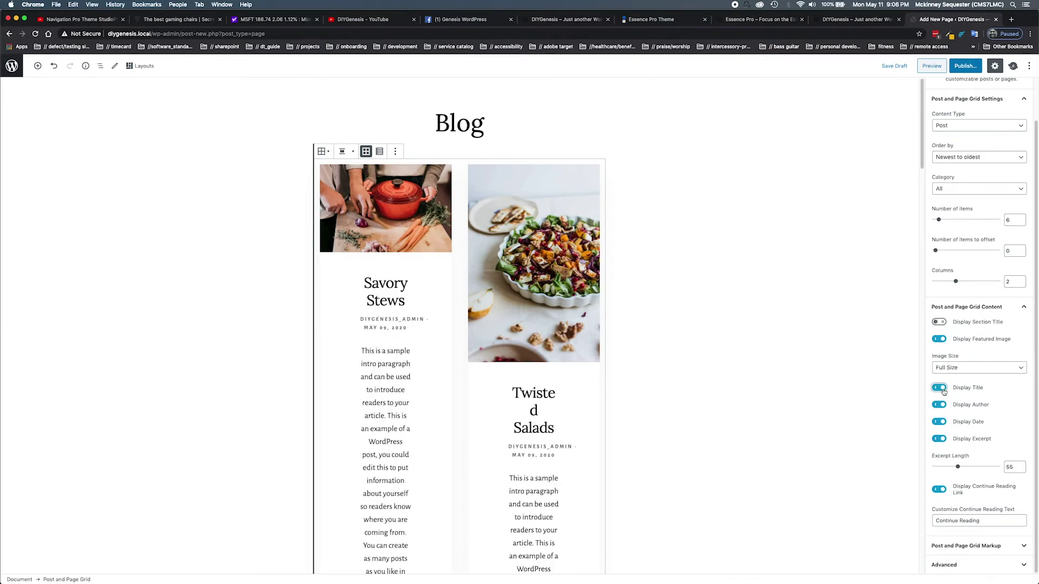
pyautogui.click(940, 388)
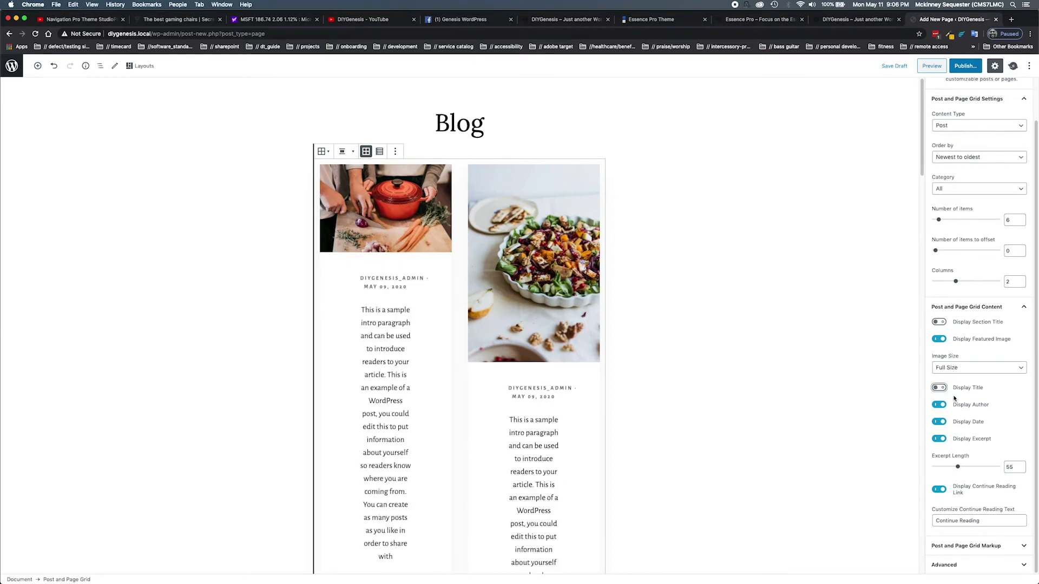
pyautogui.click(940, 406)
pyautogui.click(940, 405)
pyautogui.click(940, 423)
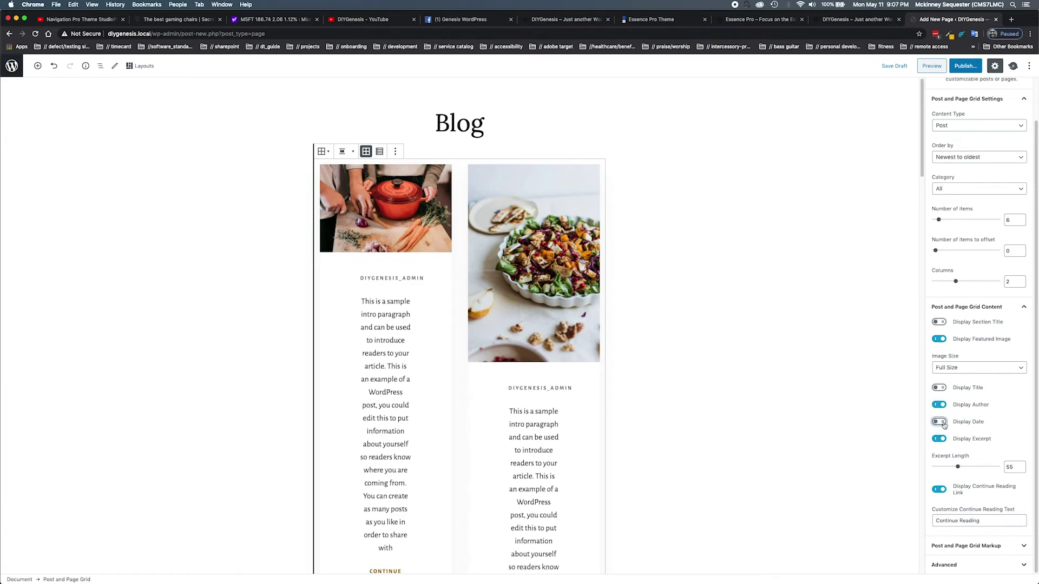
pyautogui.click(940, 423)
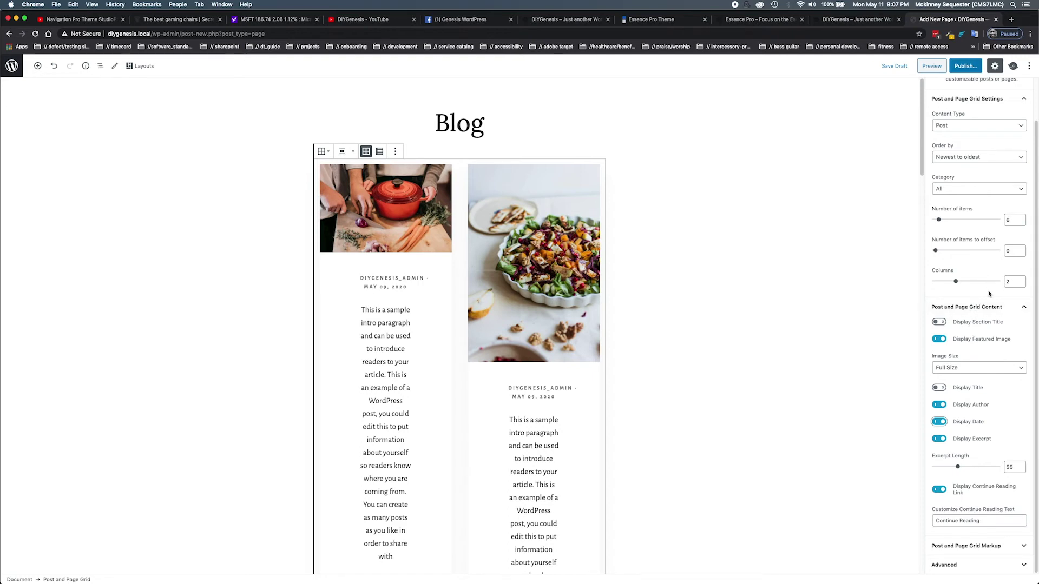
pyautogui.scroll(2, 989, 294)
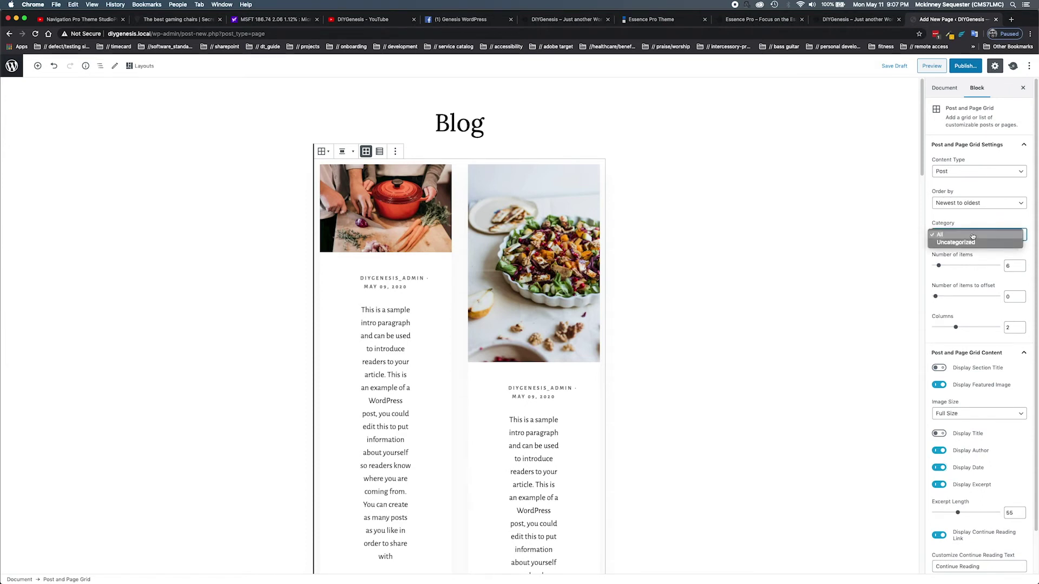
# Keep Category as All and drag the Columns slider down to 1.
pyautogui.click(973, 235)
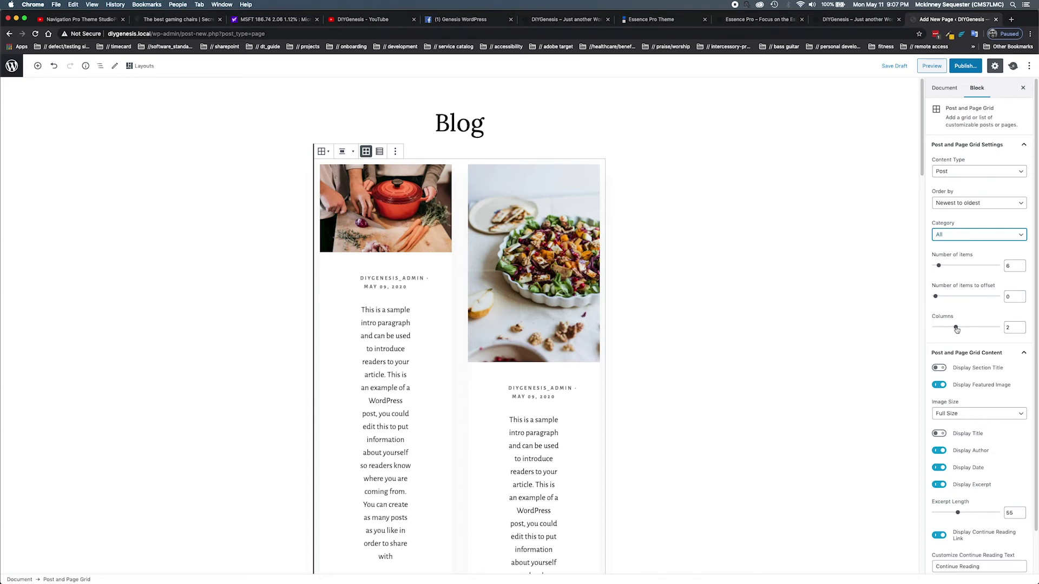
pyautogui.click(961, 327)
pyautogui.moveTo(962, 328)
pyautogui.mouseDown()
pyautogui.moveTo(977, 328)
pyautogui.moveTo(938, 329)
pyautogui.mouseUp()
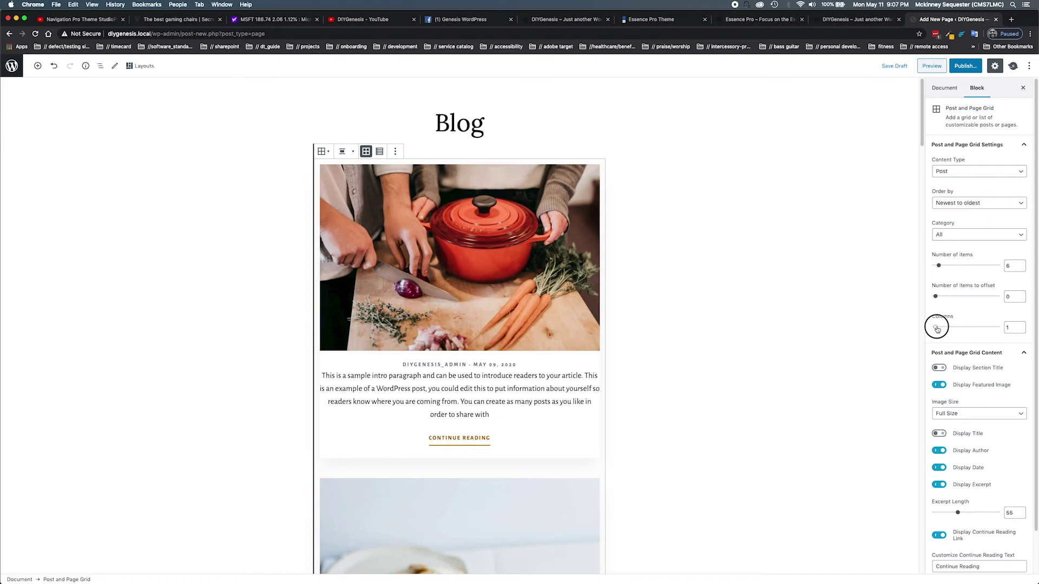
pyautogui.moveTo(938, 328); pyautogui.dragTo(938, 329)
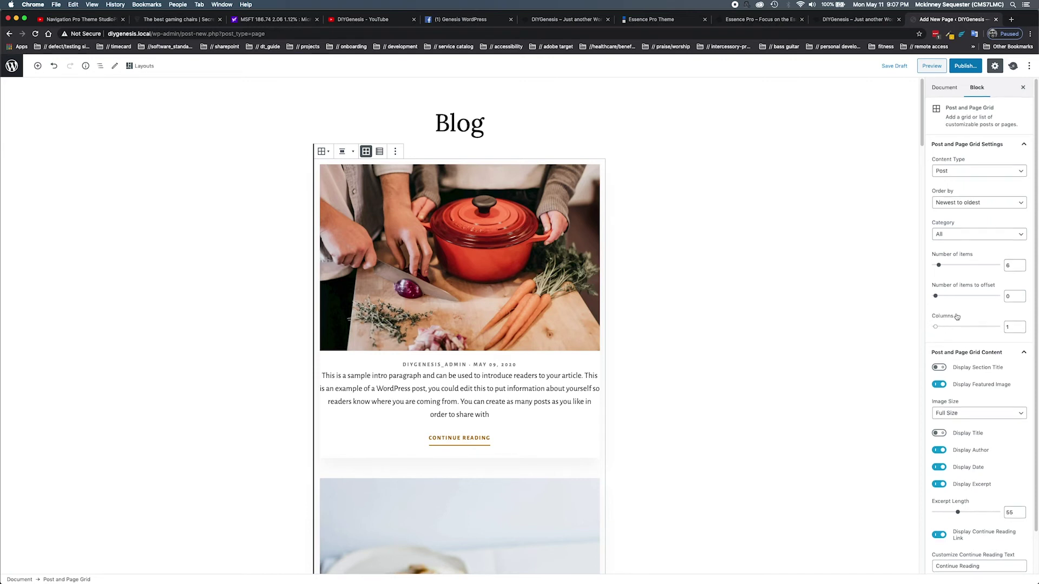
pyautogui.scroll(-2, 956, 318)
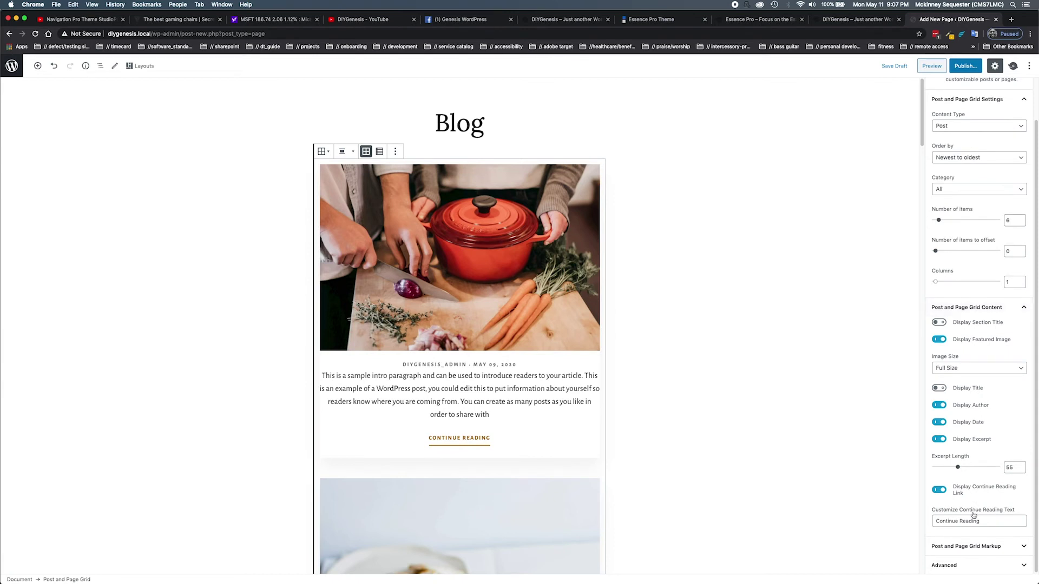
pyautogui.scroll(2, 976, 488)
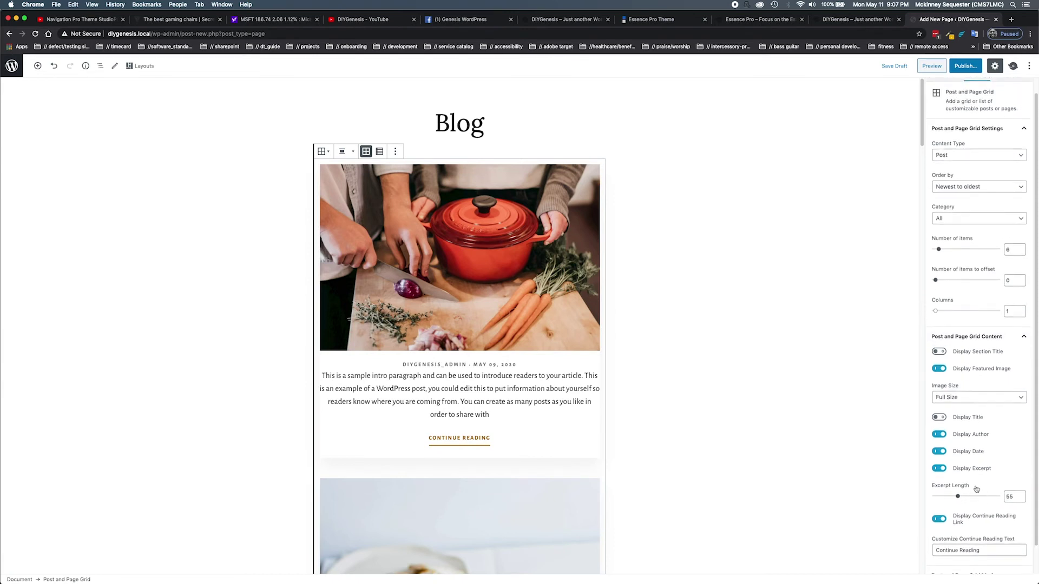
pyautogui.scroll(1, 976, 485)
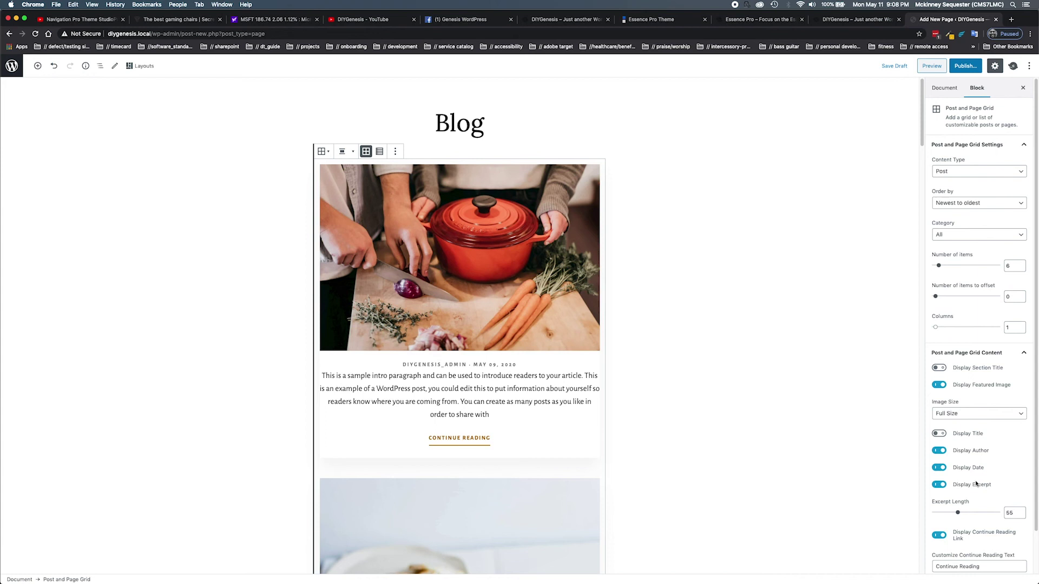
pyautogui.press('super+s')
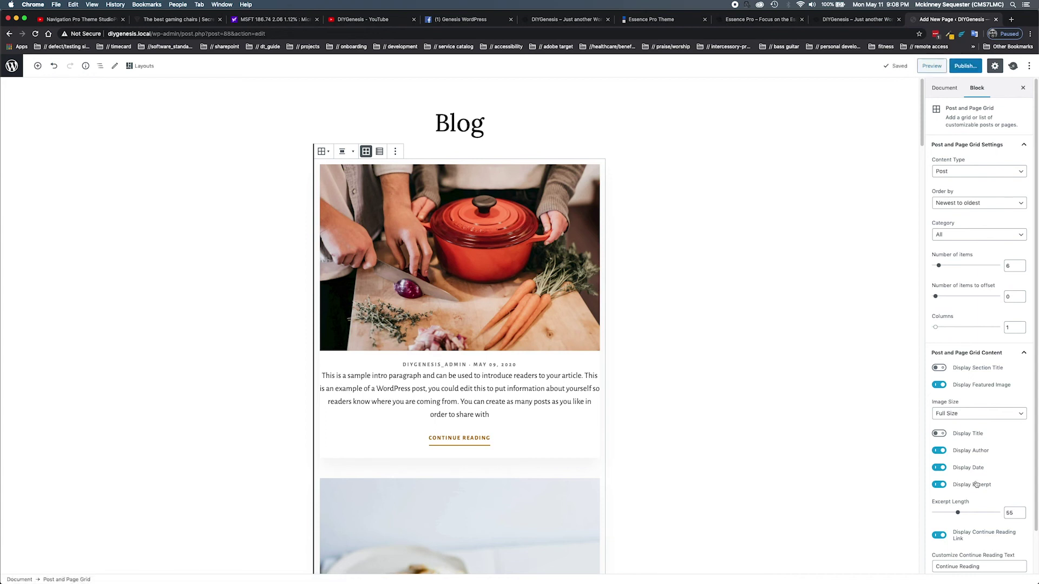